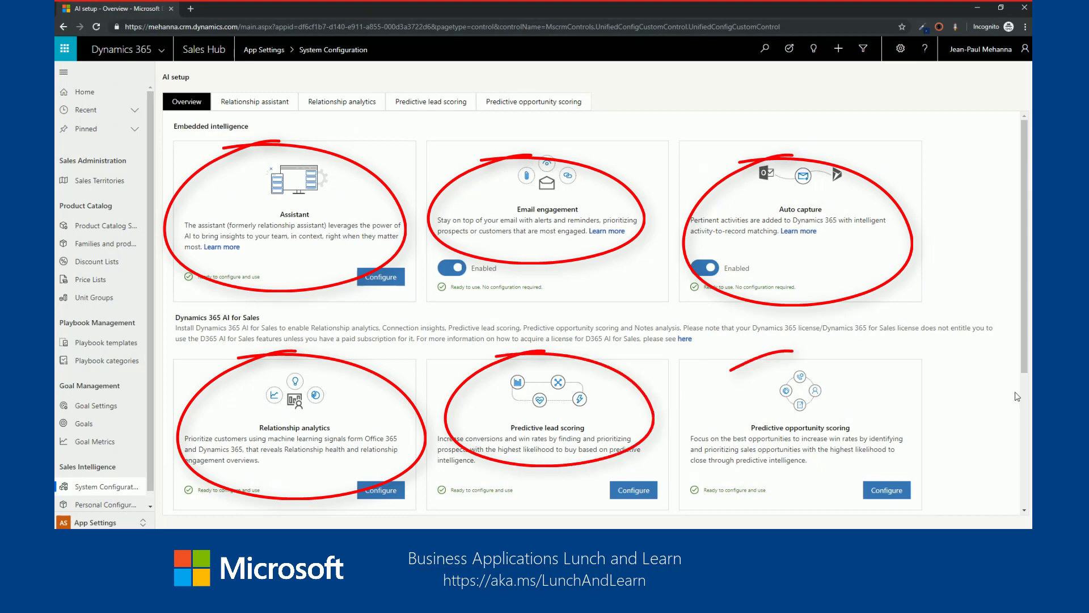
- Show the lead's timeline with Relationship Assistant cards for the upcoming Pricing meeting
scroll(1017, 396, down, 3)
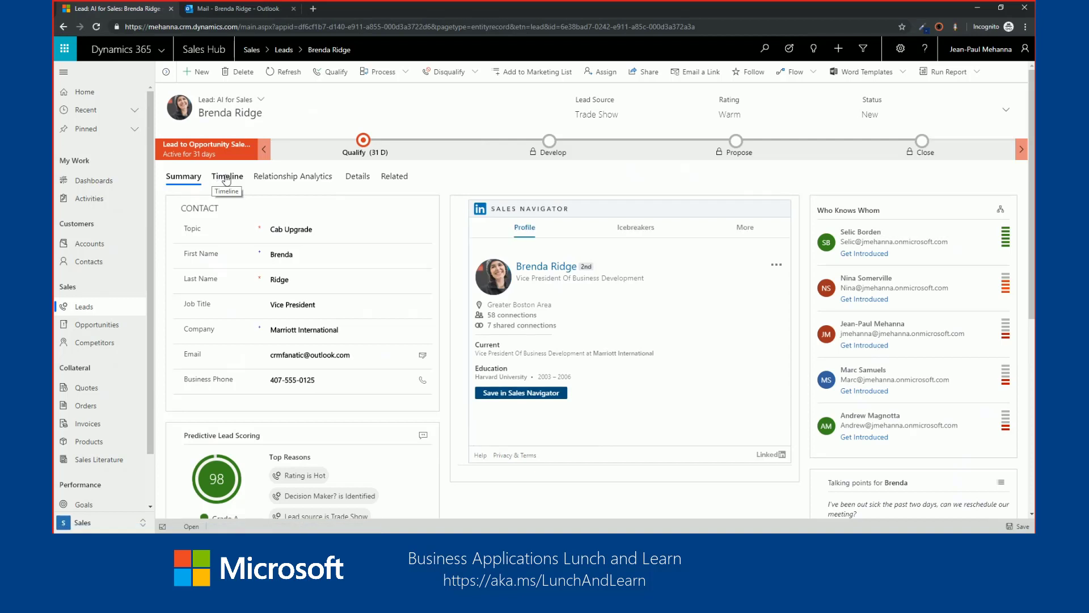
click(227, 178)
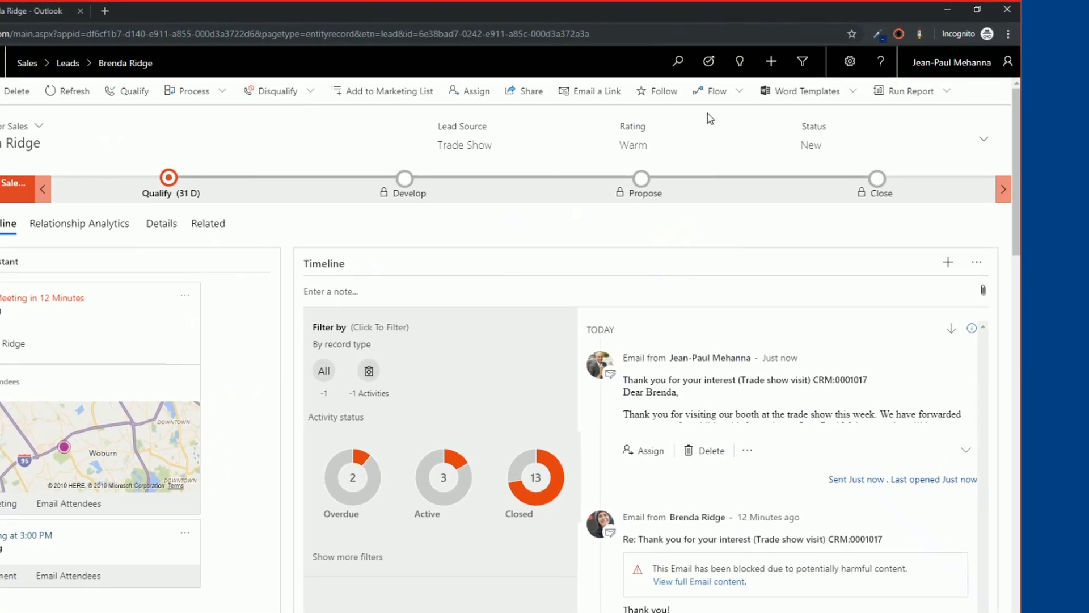
- Bring up the Relationship Assistant suggestions panel from the lightbulb icon
click(741, 64)
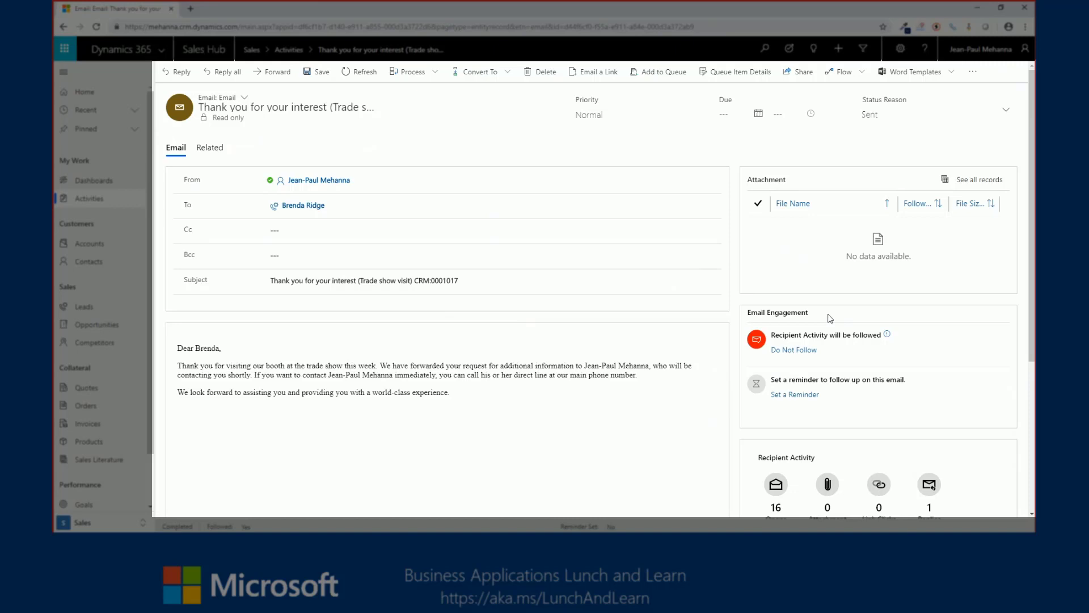
- Scroll the sent thank-you email to Email Engagement and Recipient Activity: 16 opens, 1 reply
drag(1031, 284, 1032, 342)
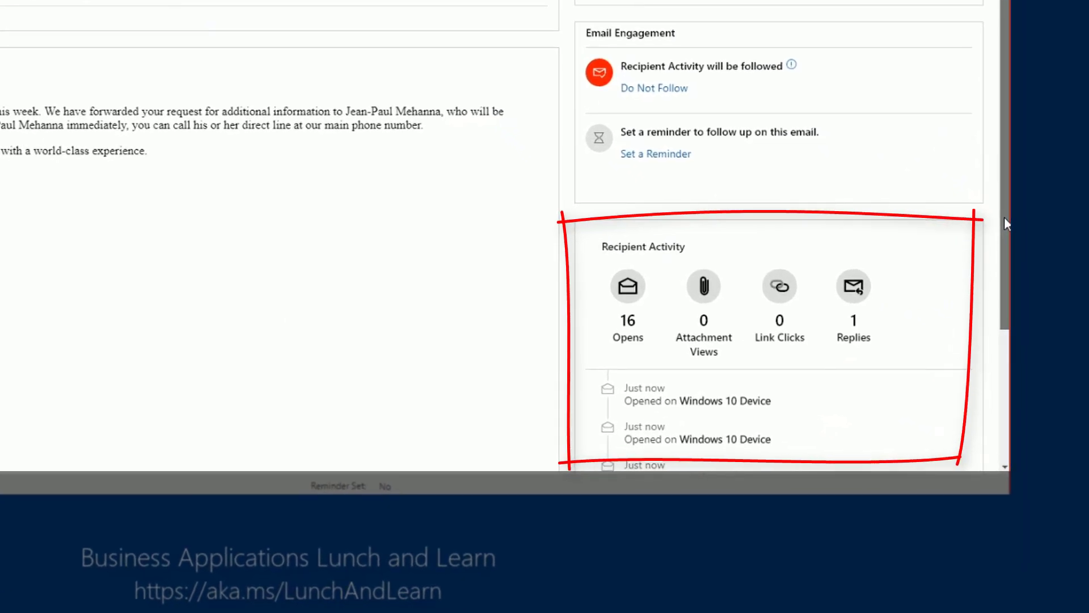
drag(1004, 219, 1003, 226)
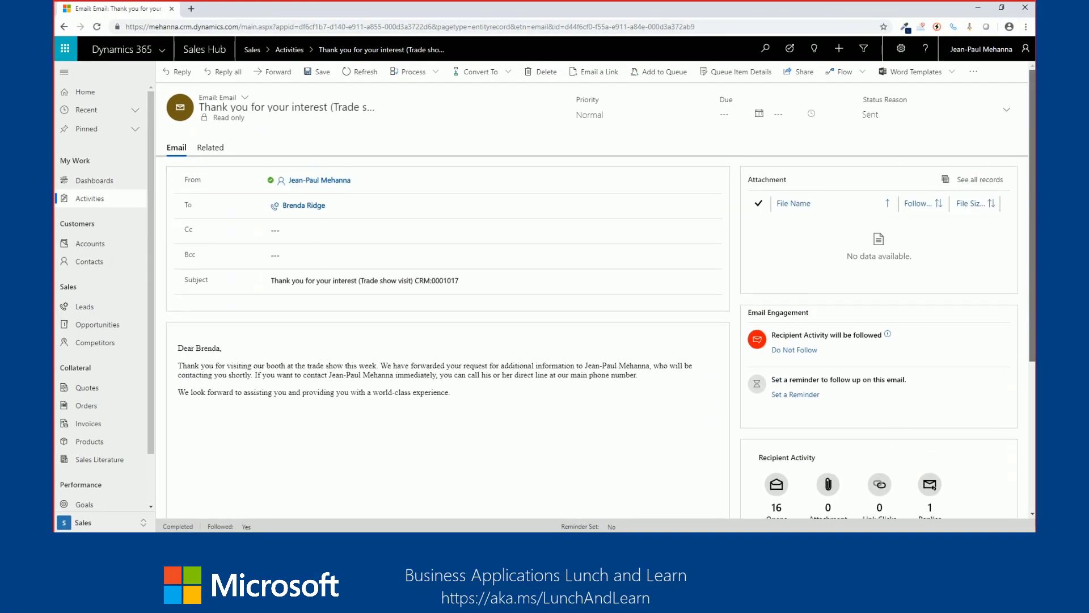
- Start a follow-up reminder on the email, review its Condition options, then cancel without saving
click(791, 397)
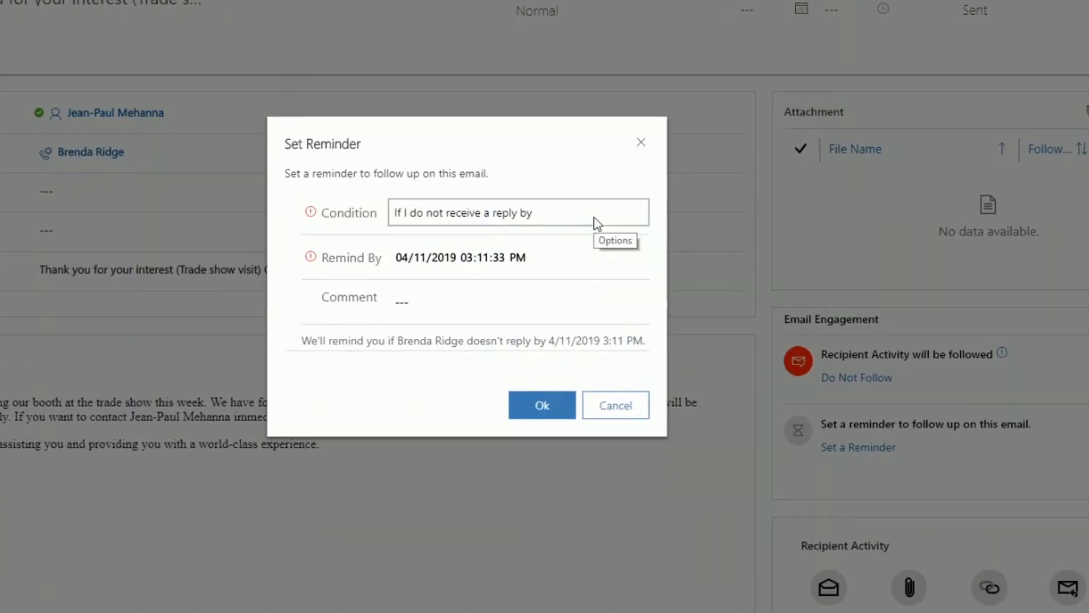
click(596, 223)
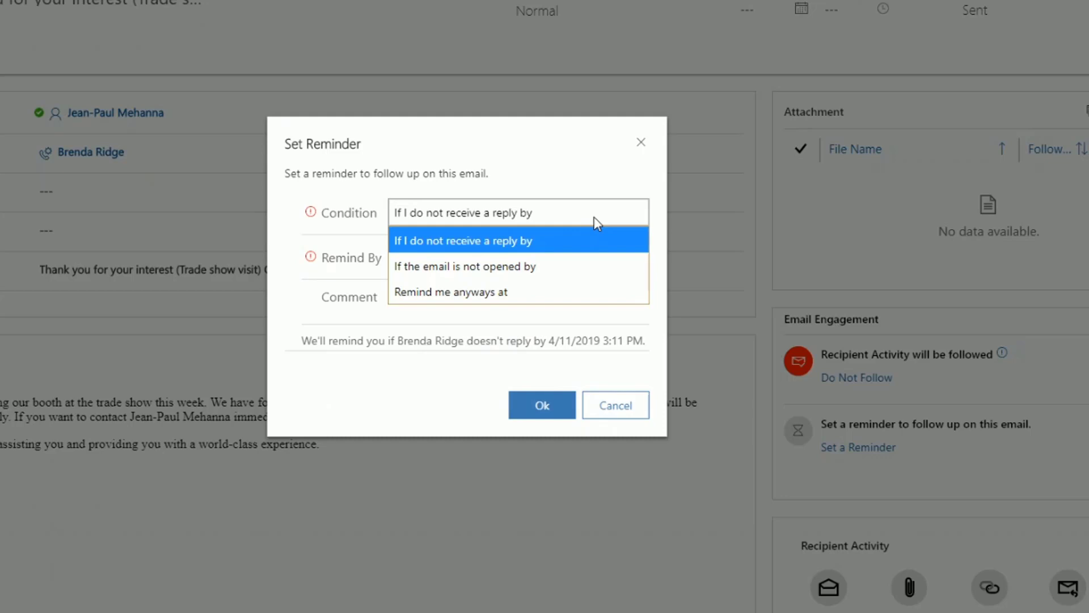
click(626, 411)
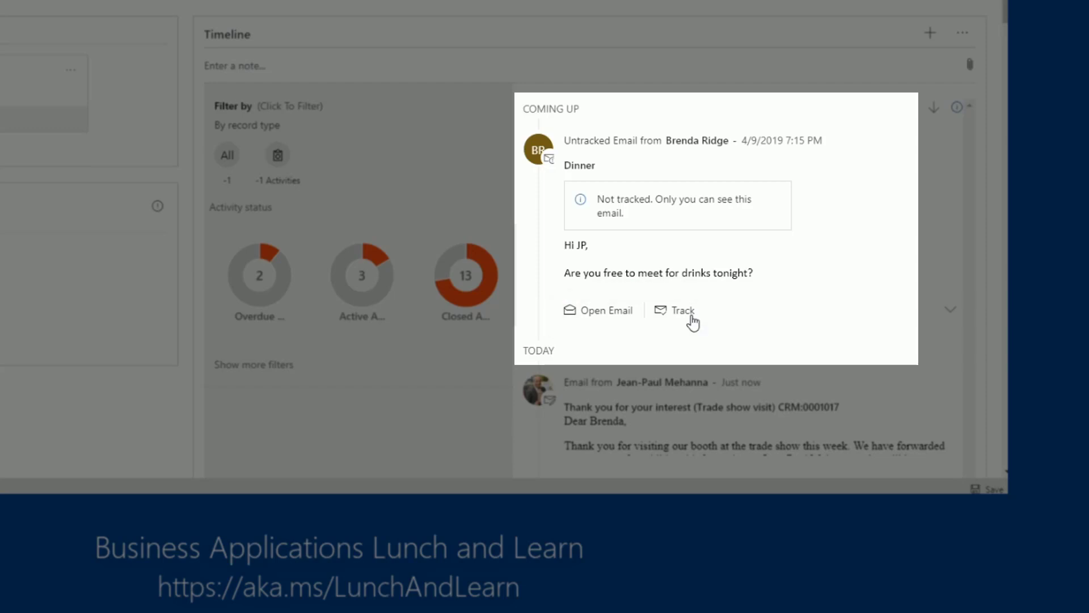
- Start tracking the untracked Dinner email from the lead in the CRM
click(682, 310)
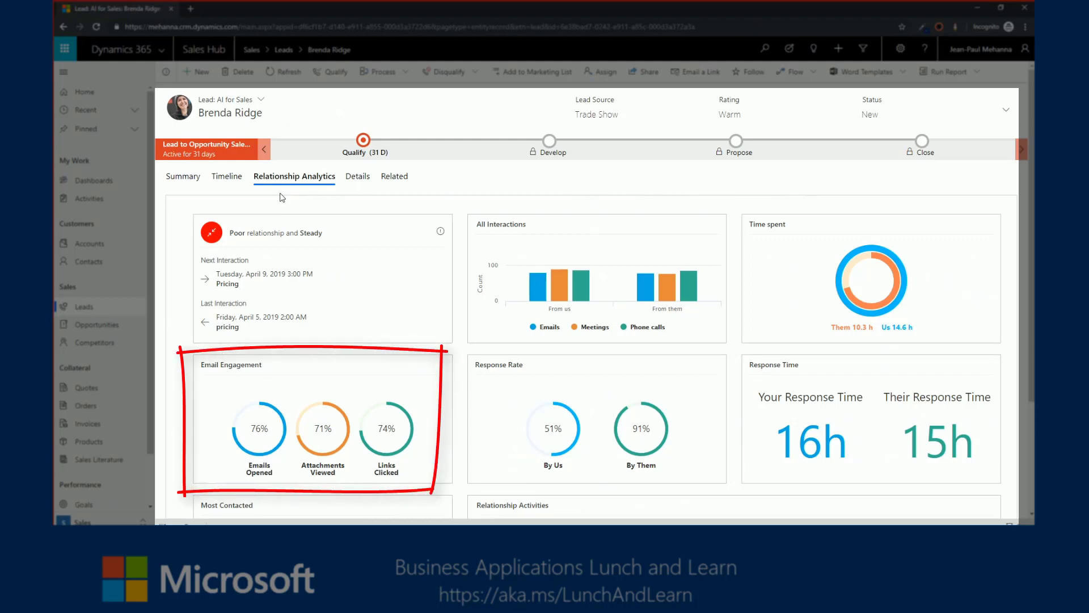
- Scroll through the lead's Relationship Analytics figures
scroll(287, 218, down, 3)
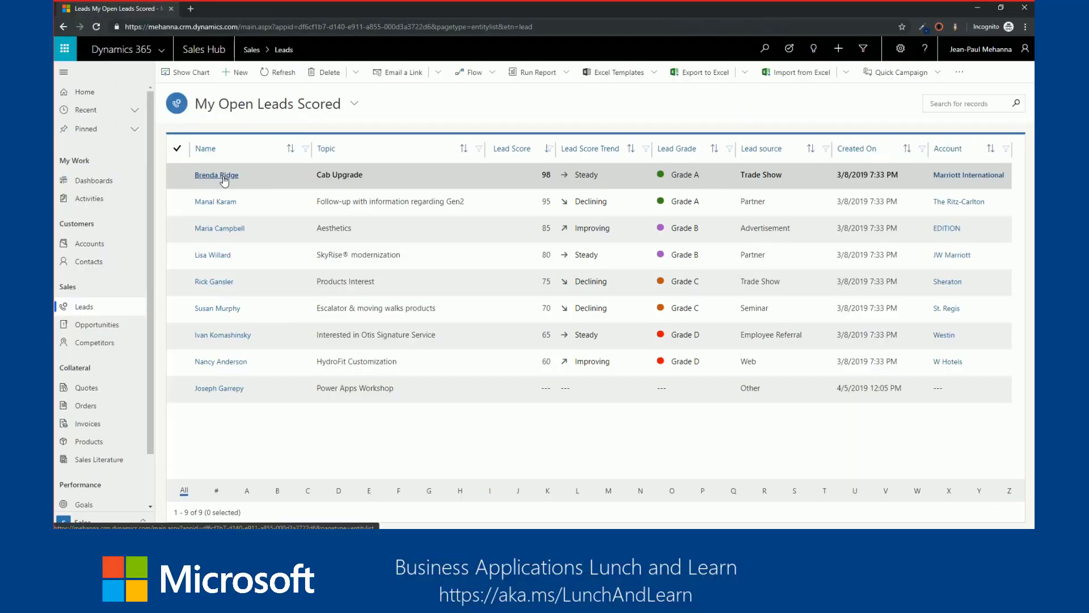
- Open the score-98 lead from the leads grid and scroll its Summary to the Sales Navigator card
click(222, 176)
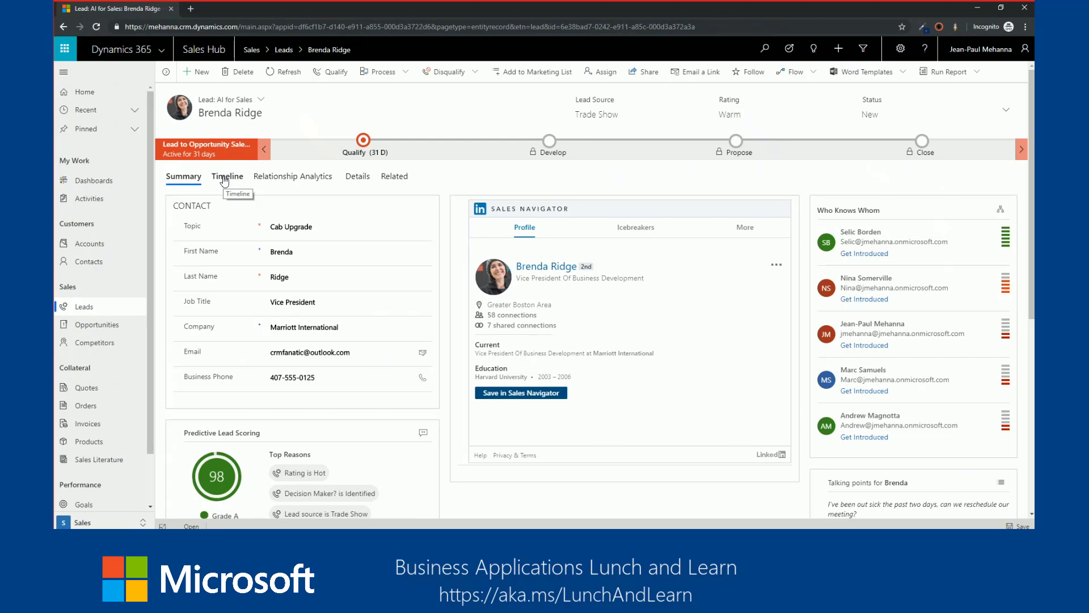
scroll(325, 377, down, 3)
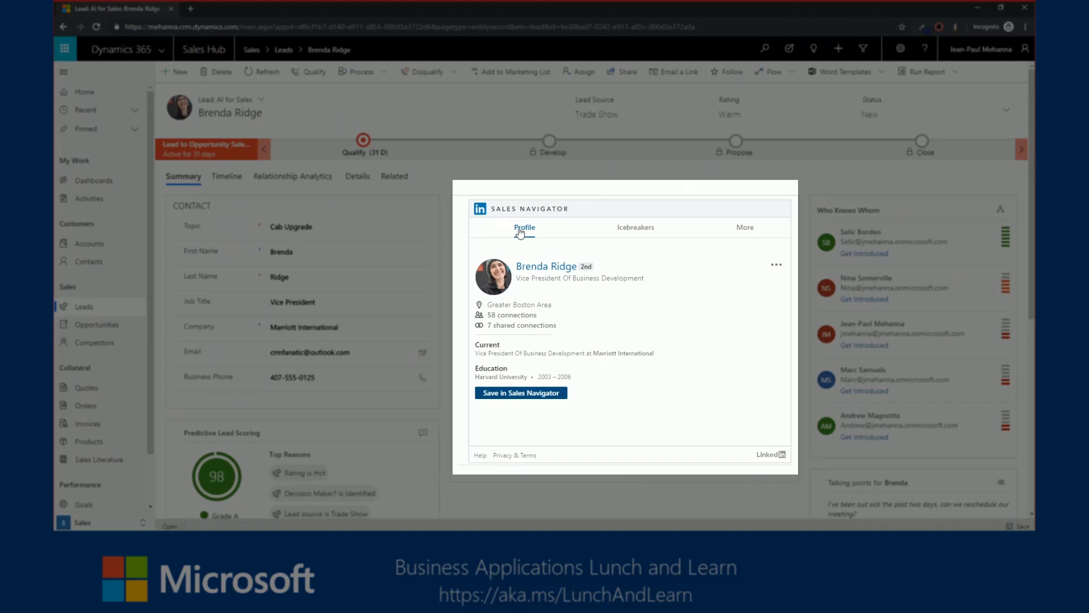
- View the lead's Icebreakers, then switch Sales Navigator to Get introduced showing seven shared connections
click(636, 231)
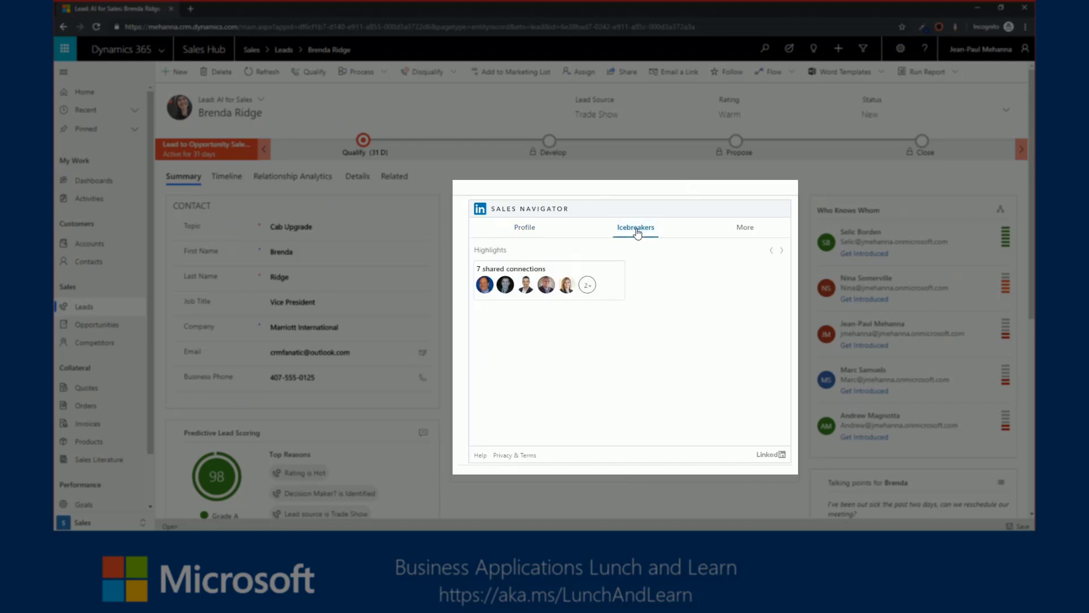
click(743, 228)
click(740, 250)
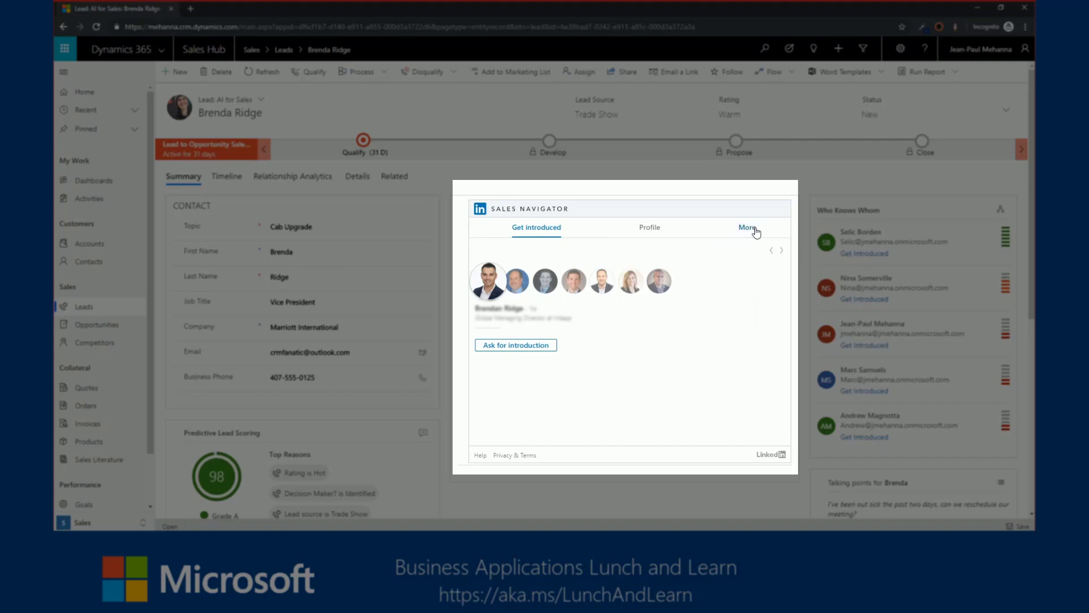
- Switch the Sales Navigator card to Related leads, listing four leads with Save in Sales Navigator
click(748, 228)
click(741, 269)
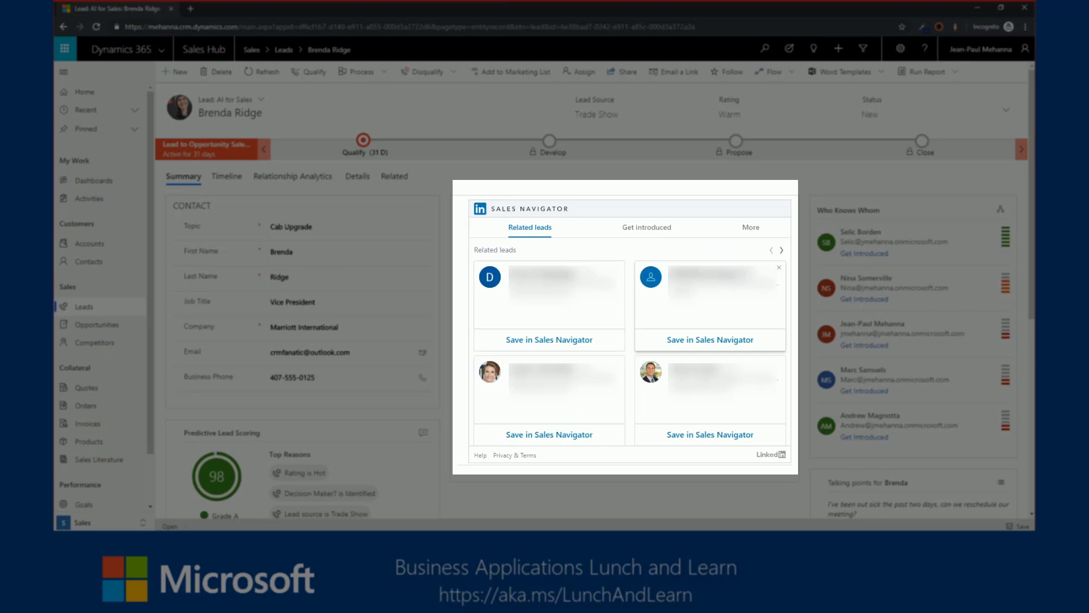
- Return Sales Navigator to the lead's Profile and reveal Message, Connect and Not the right person
click(747, 228)
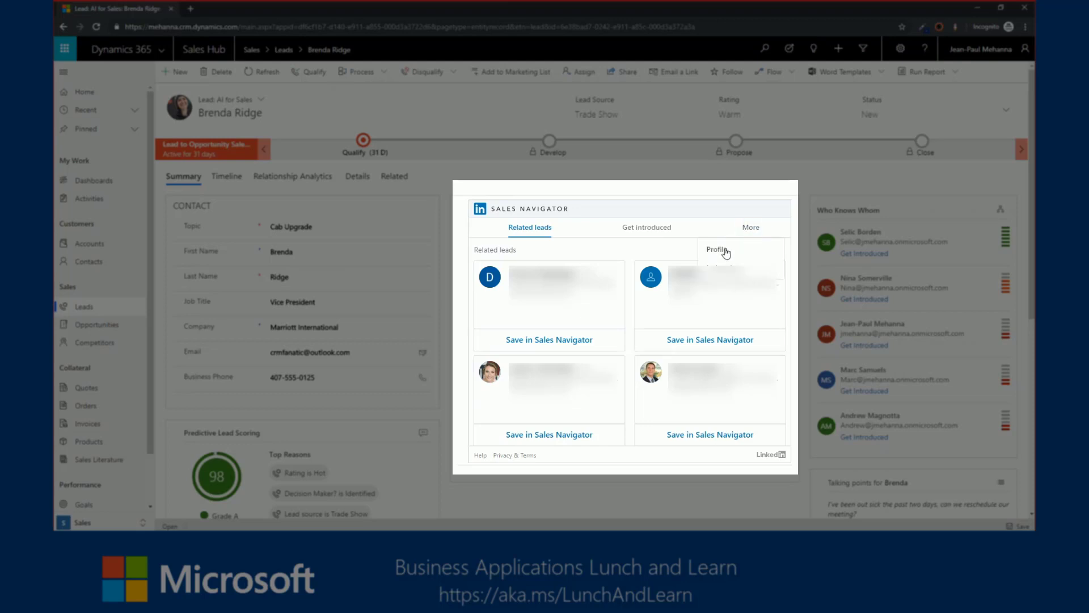
click(728, 250)
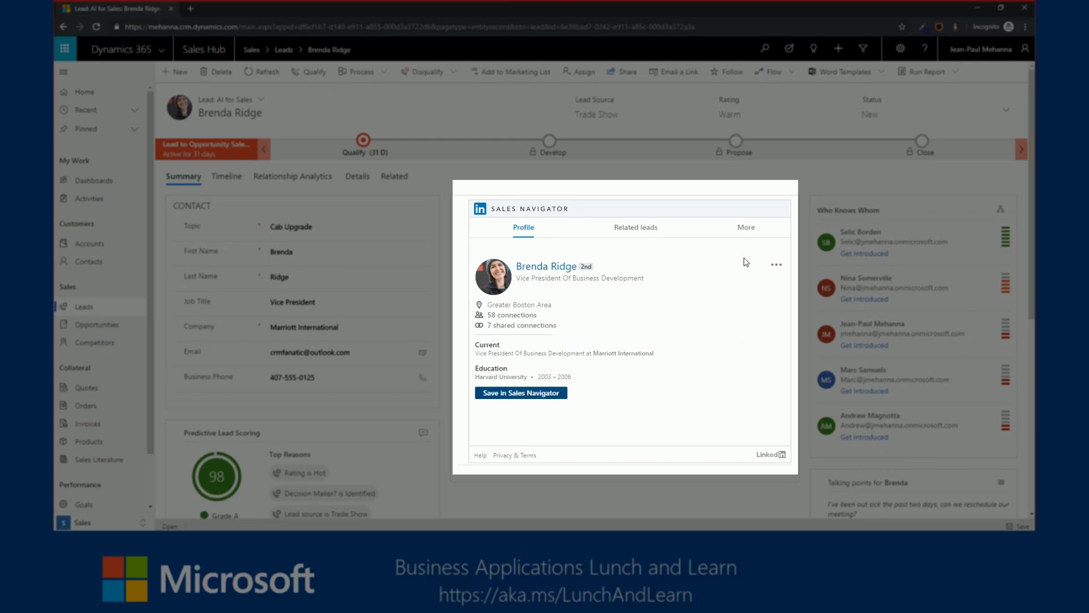
click(776, 265)
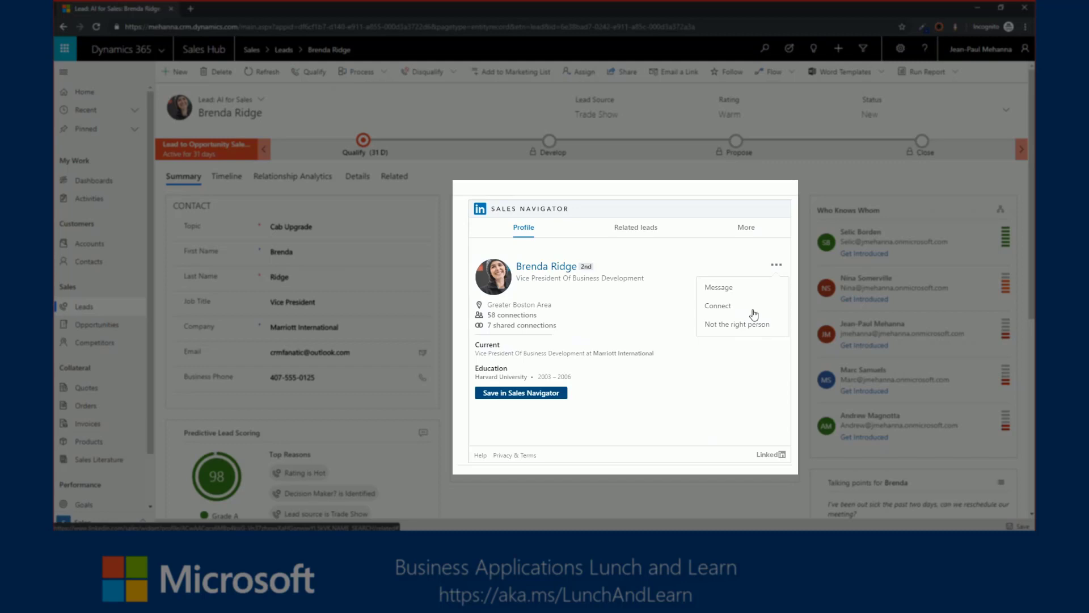
click(726, 293)
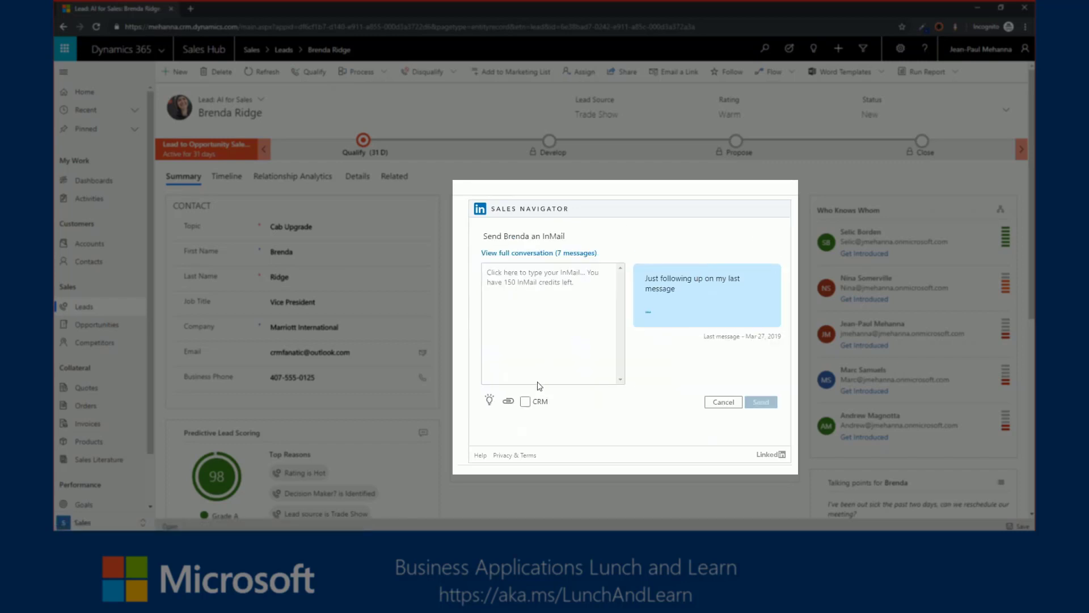
click(525, 401)
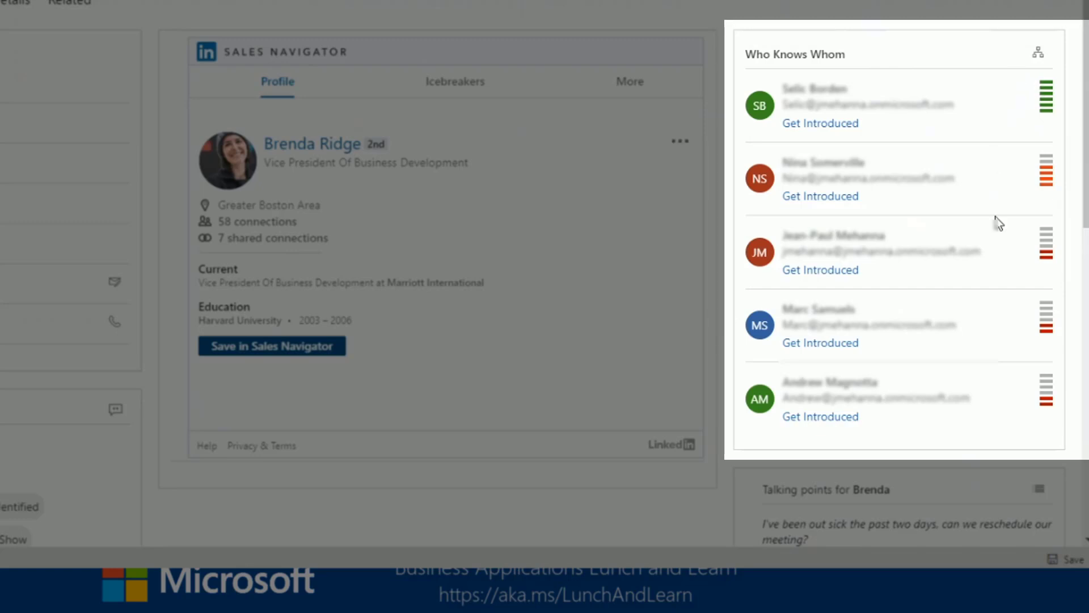
click(1038, 56)
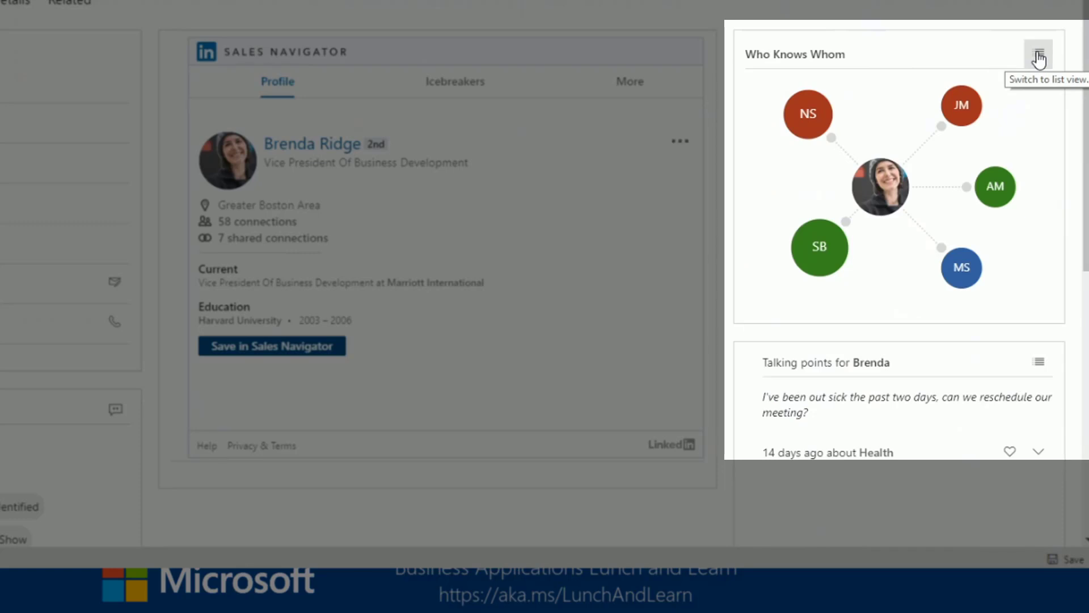
mouse_move(822, 267)
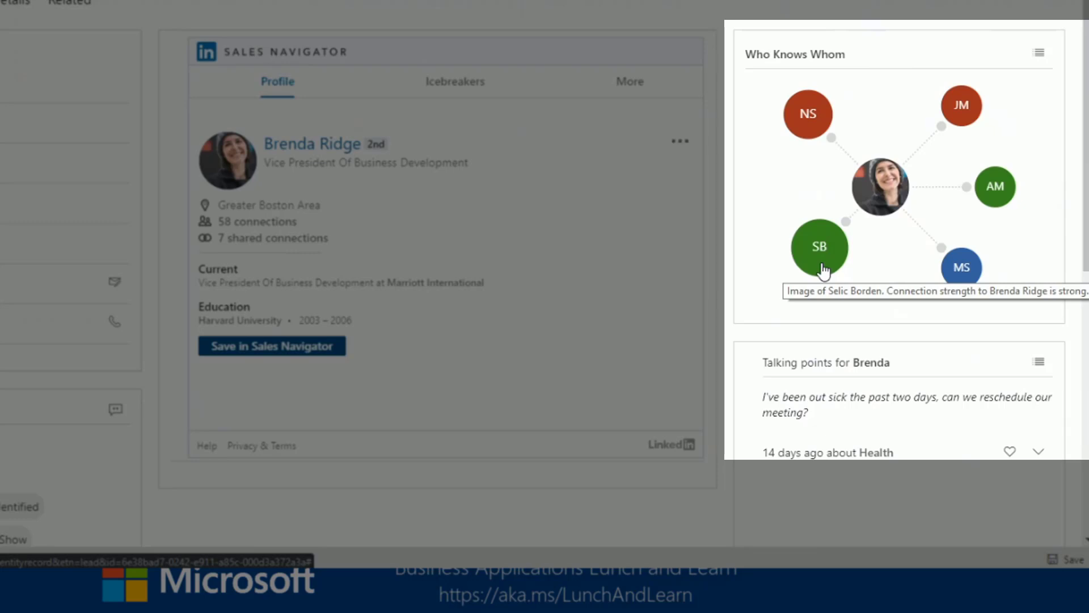
click(1039, 55)
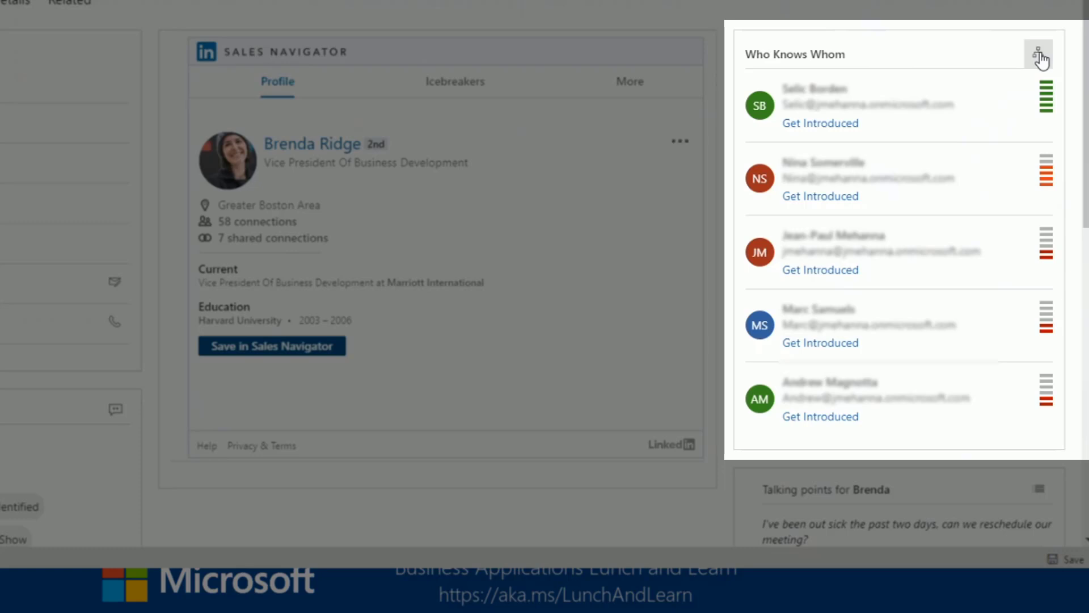
click(830, 125)
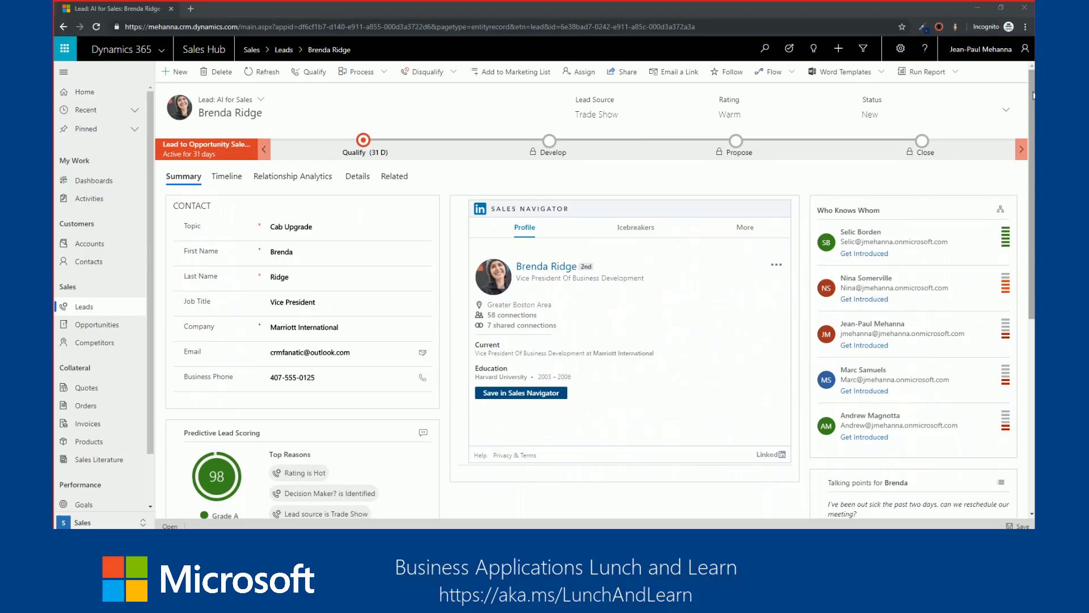
- Scroll the lead form down to the Talking points card and Stakeholders grid
scroll(1033, 96, down, 5)
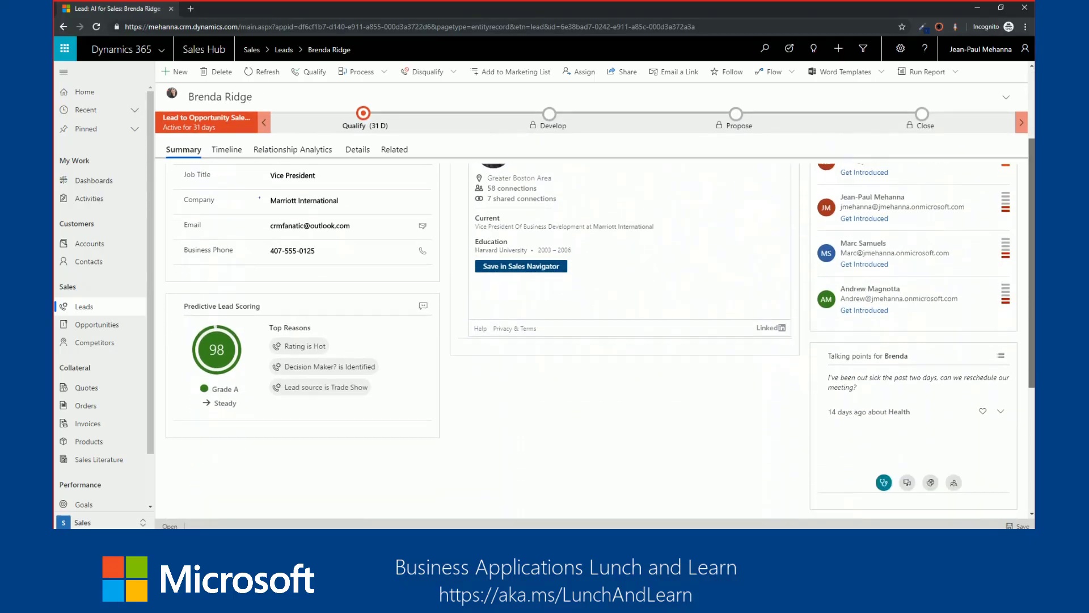
scroll(1032, 295, down, 1)
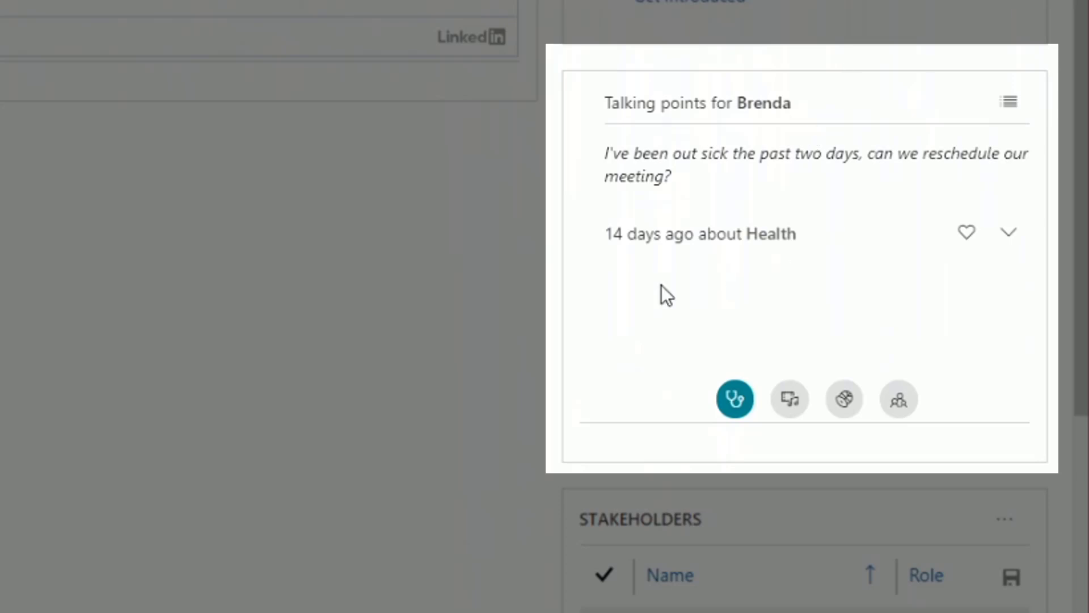
click(788, 404)
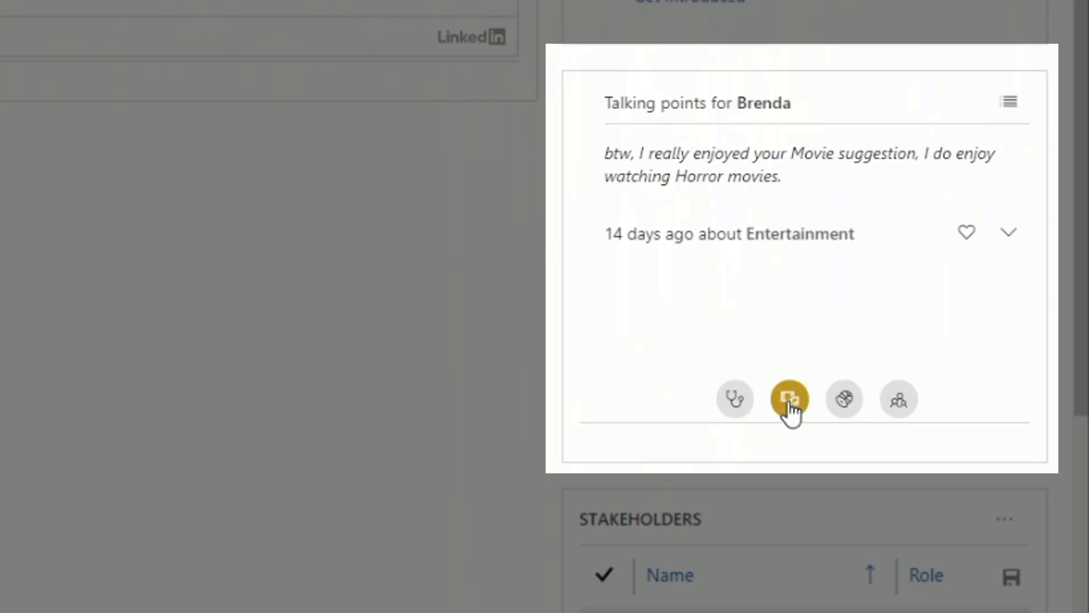
click(846, 404)
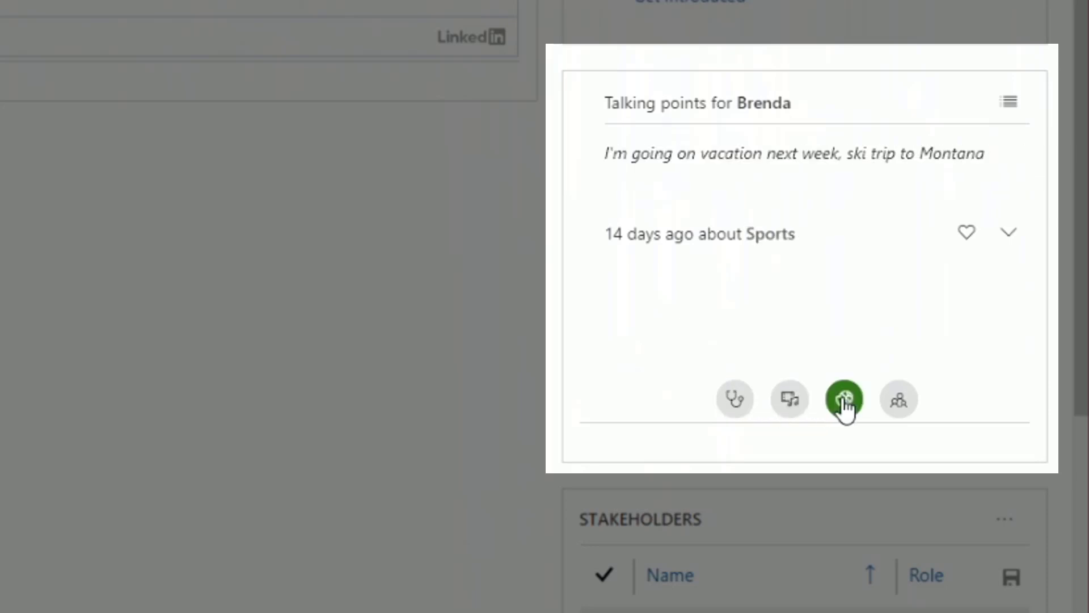
click(906, 404)
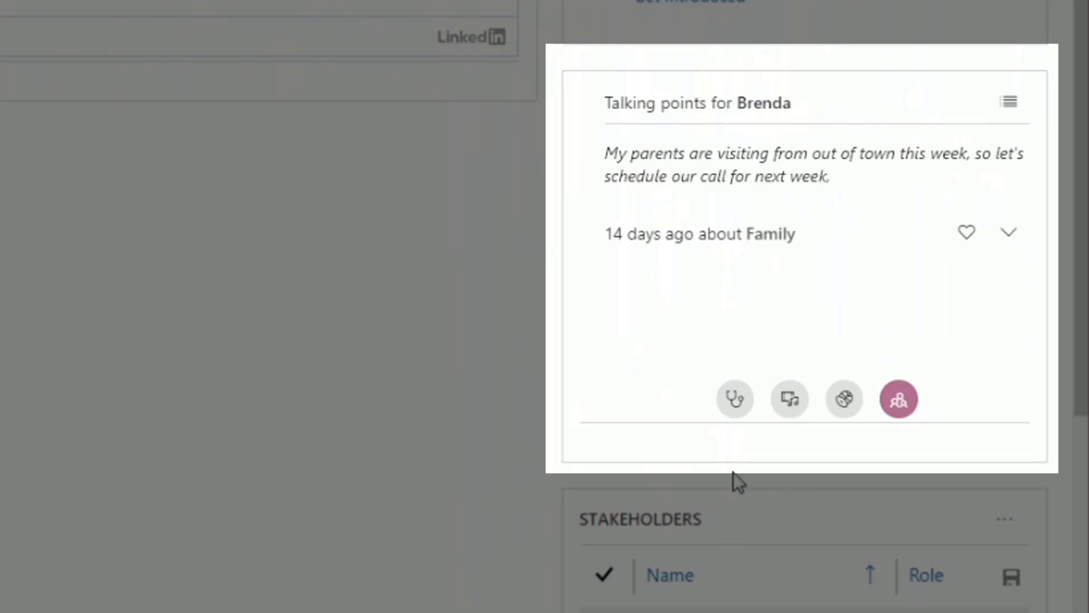
click(732, 402)
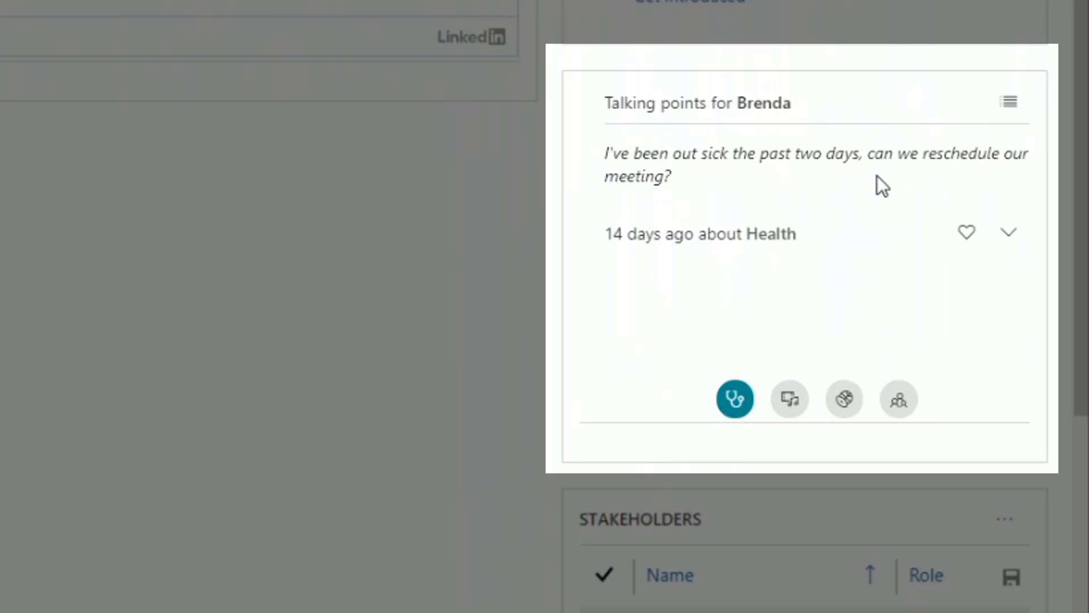
- Switch the Talking points card to list view showing Health, Entertainment, Sports and Family
click(1008, 104)
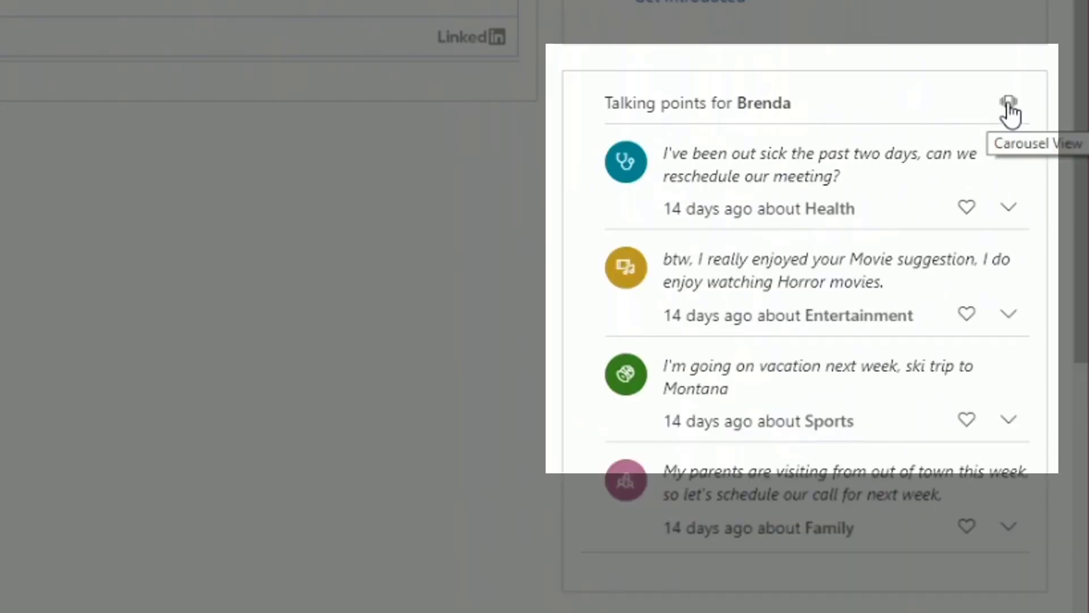